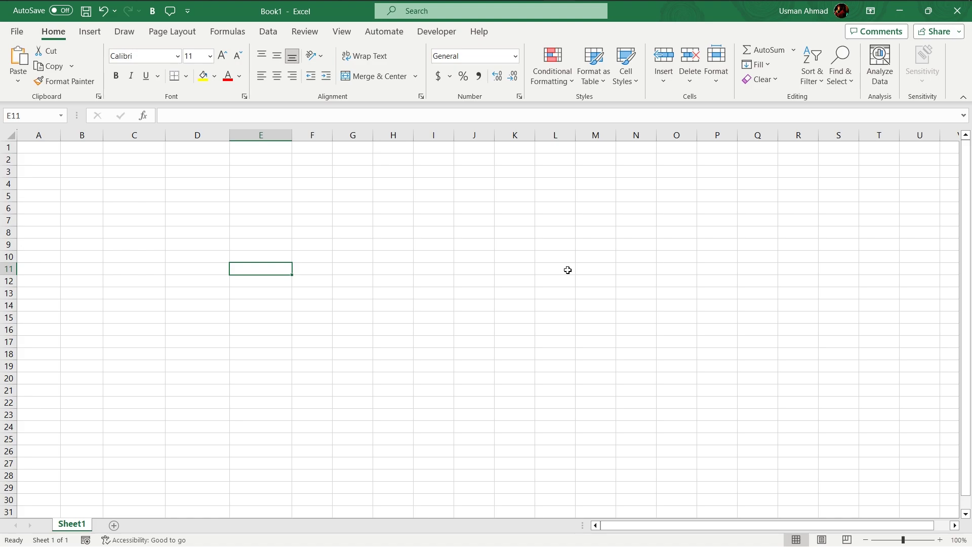
Step: Enter 1 and 2 in A1:A2 and extend the series down to 26 in row 26
left_click(46, 148)
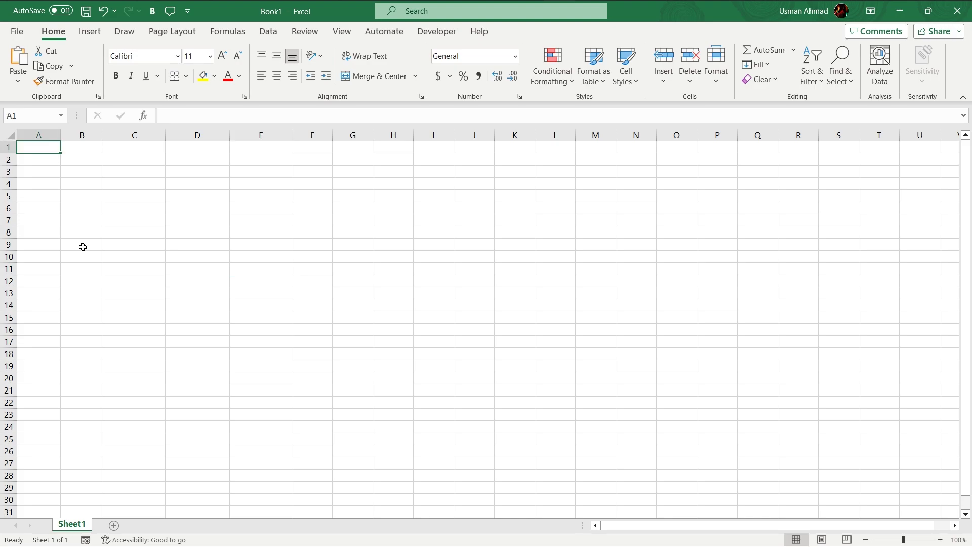
type("1")
key("Return")
type("2")
key("Return")
left_click_drag(57, 146, 58, 452)
left_click(53, 148)
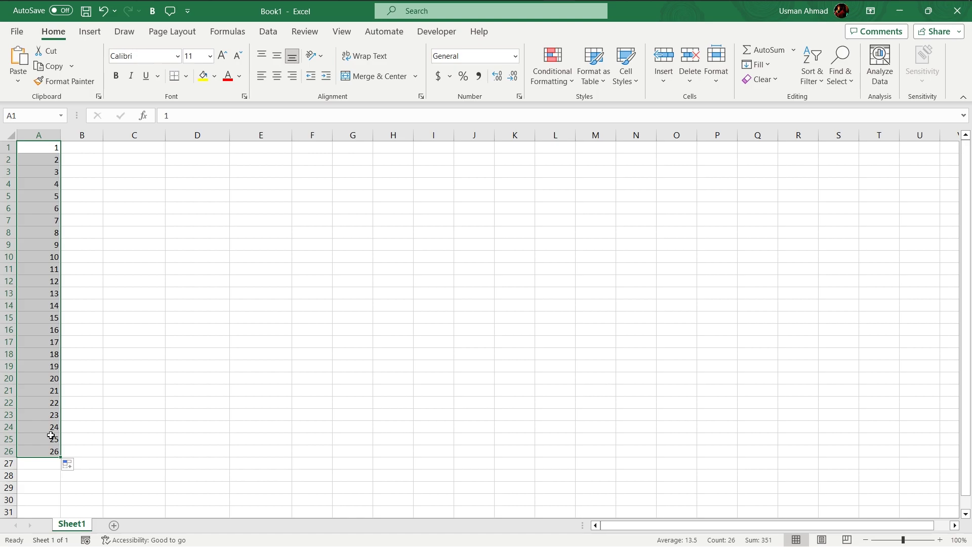
Step: Enter Aug 23, 2023 in B1 and fill daily dates down to 7-Sep-23 in B16
left_click(72, 146)
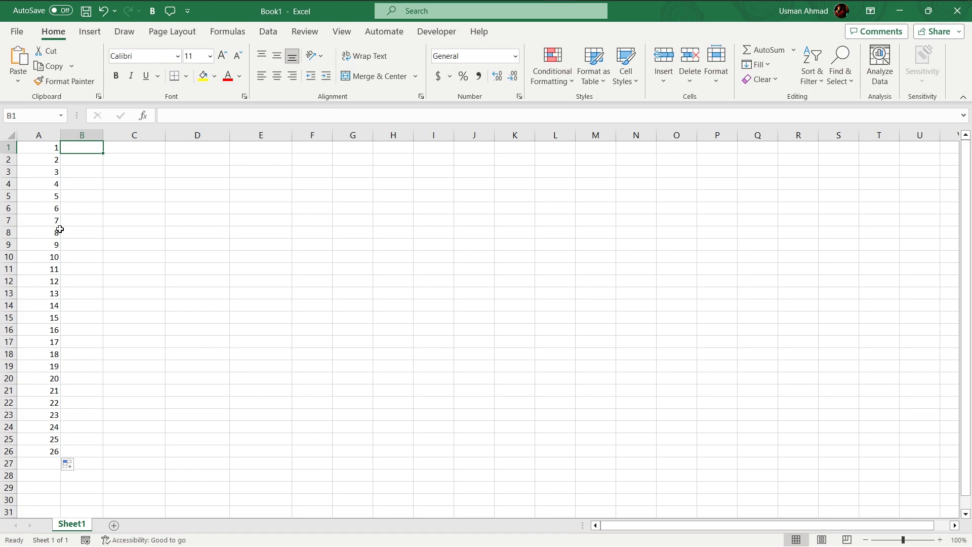
type("23")
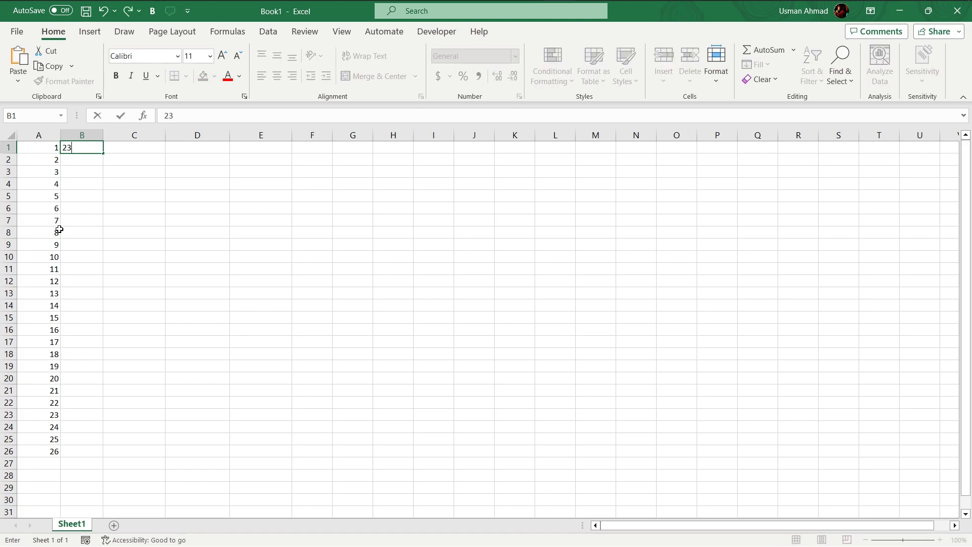
key("BackSpace")
key("BackSpace")
type("Aug")
type("23,")
type(" 2023")
key("Return")
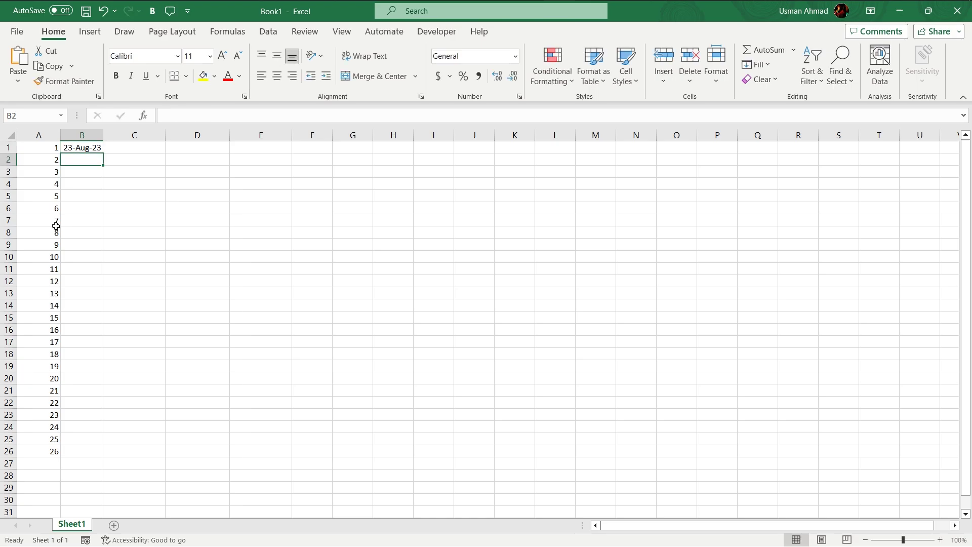
left_click(94, 148)
mouse_move(103, 153)
left_mouse_down()
mouse_move(85, 325)
mouse_move(114, 72)
mouse_move(92, 230)
mouse_move(97, 260)
left_mouse_up()
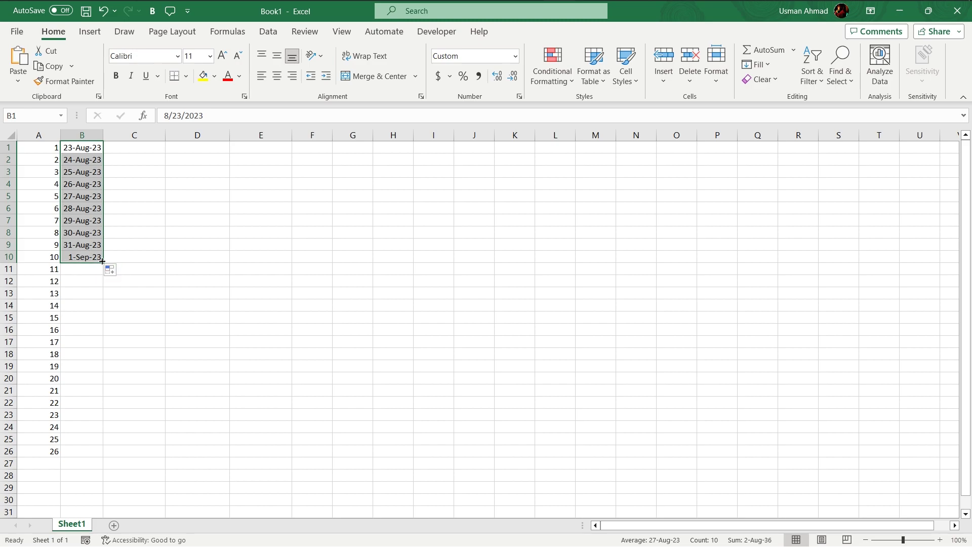
left_click_drag(101, 259, 102, 332)
Step: Enter Monday in C1 and fill weekday names down column C to row 16
left_click(131, 148)
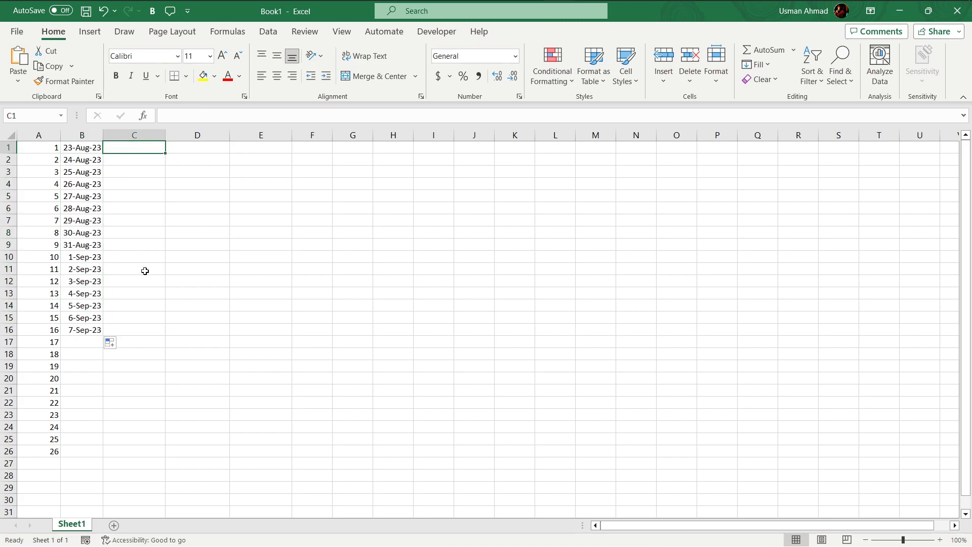
type("Mondays")
key("BackSpace")
key("Return")
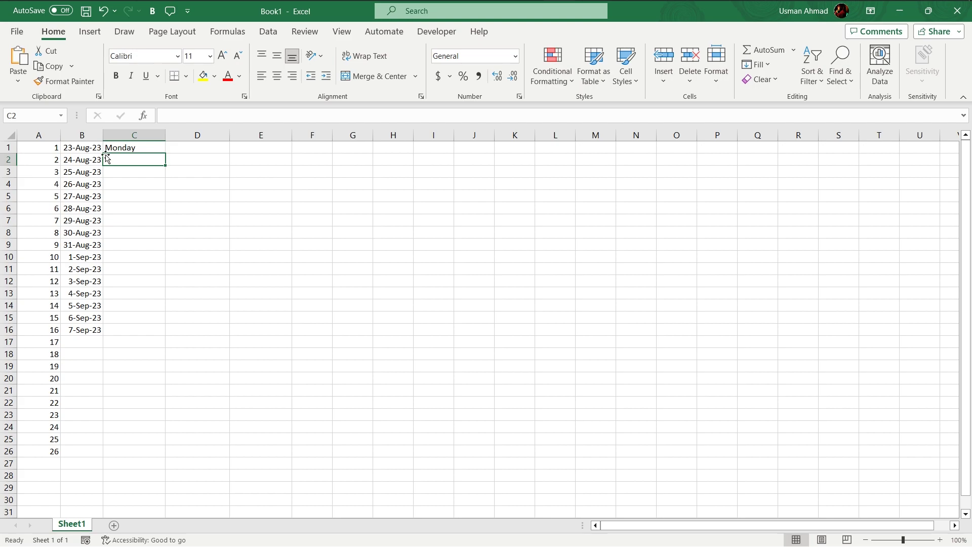
left_click(119, 147)
left_click_drag(165, 153, 144, 333)
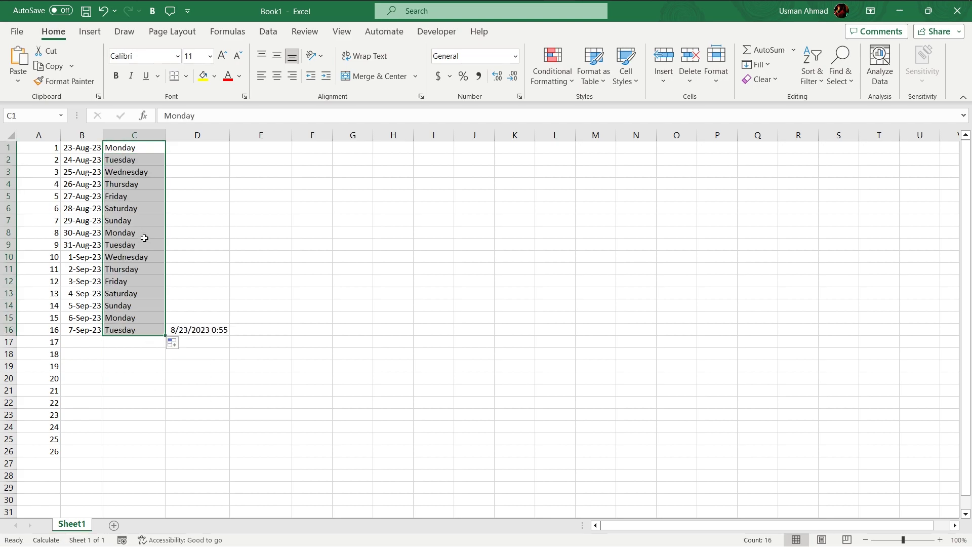
Step: Enter January in D1 and fill month names down column D
double_click(195, 149)
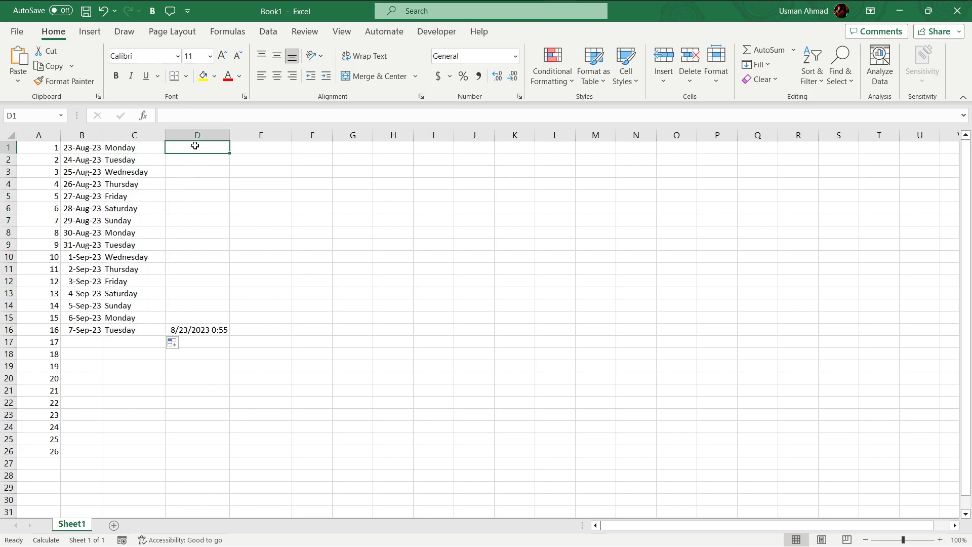
type("Janua")
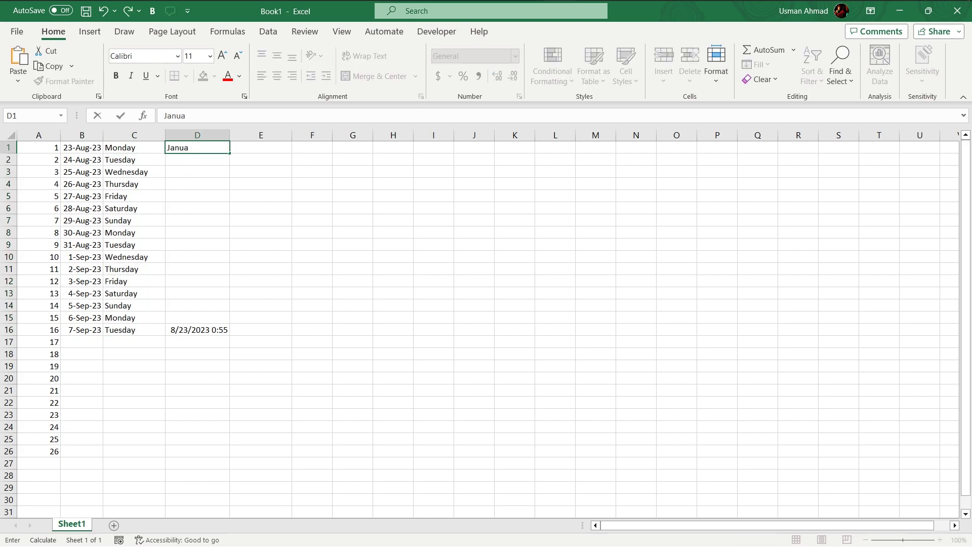
type("ry")
key("Return")
left_click(195, 146)
left_click_drag(230, 153, 220, 323)
Step: Enter JAN in E1 and fill abbreviated months down to E15
left_click(238, 151)
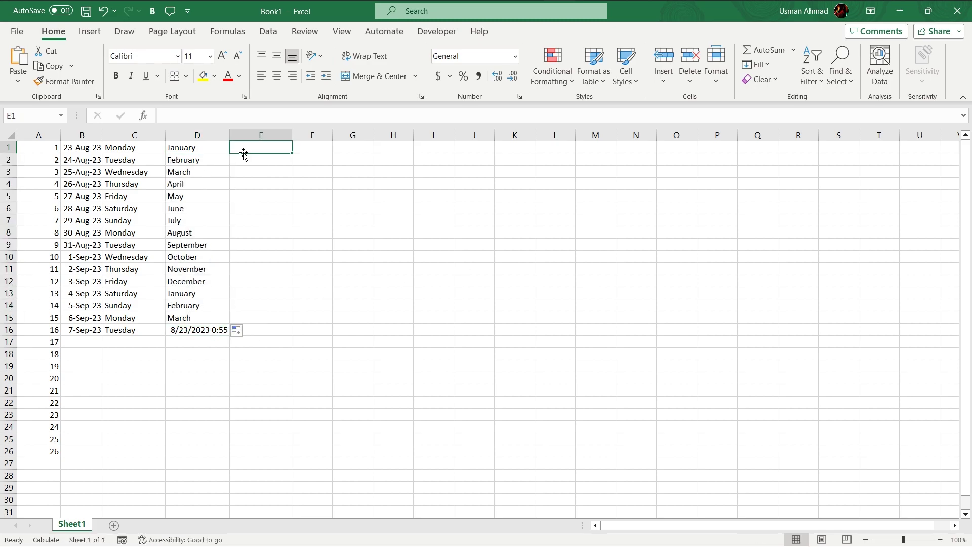
type("JA")
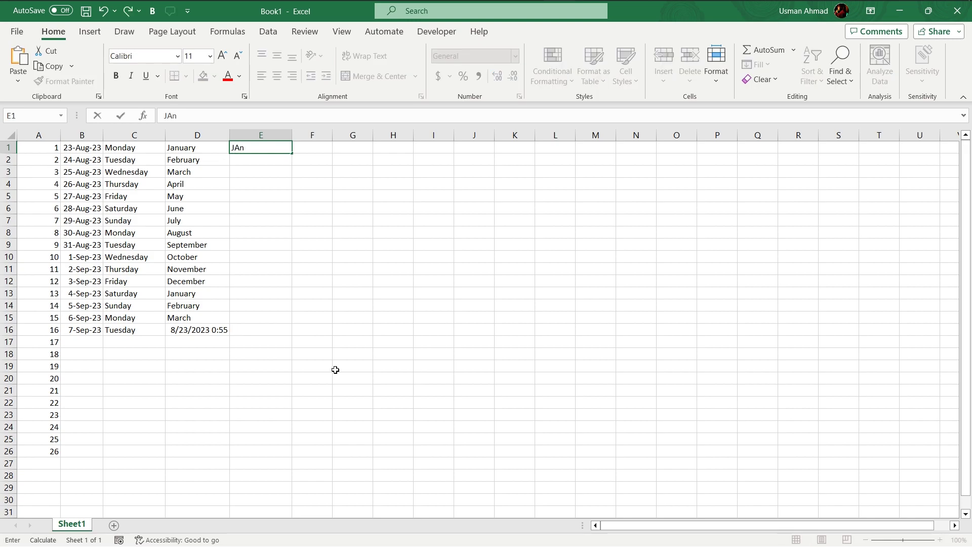
type("N")
key("Return")
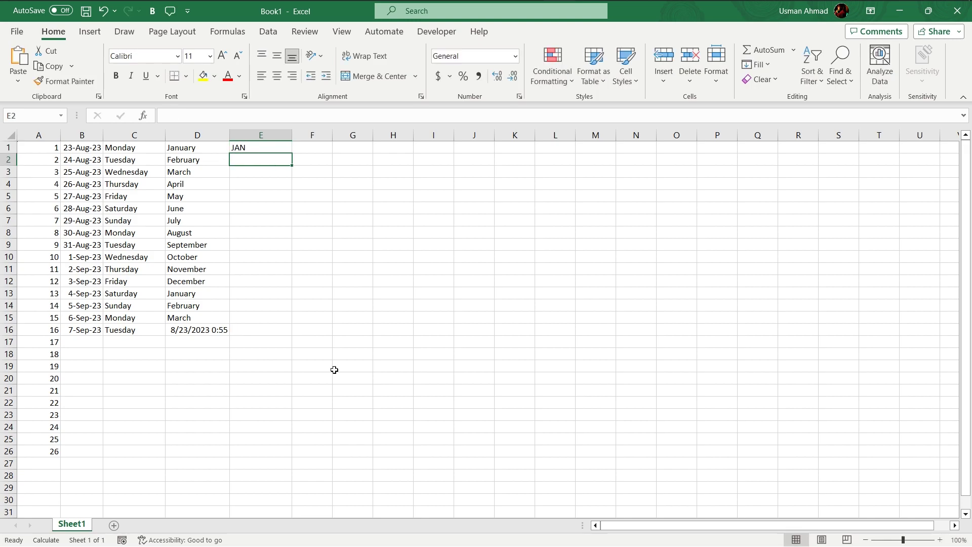
left_click(252, 143)
left_click_drag(293, 152, 293, 319)
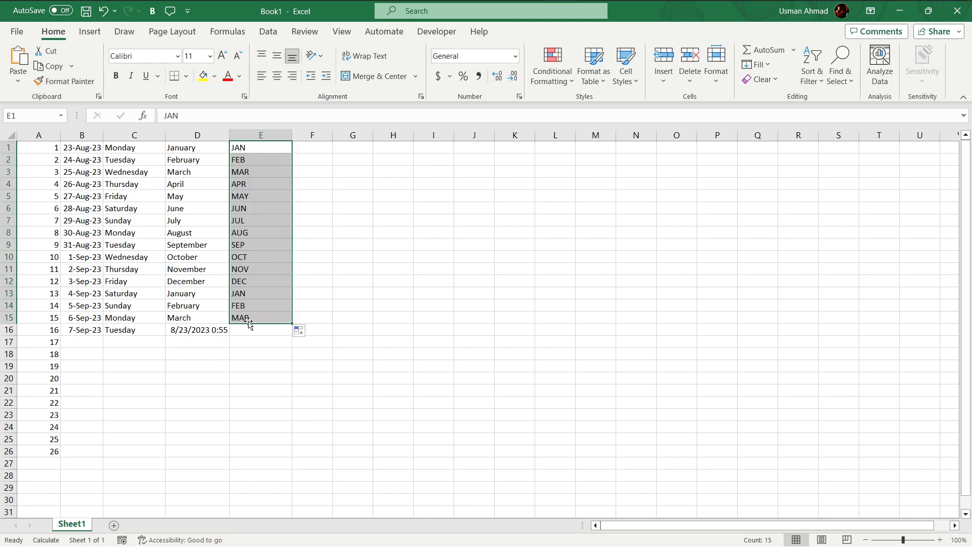
Step: Enter 2 and 4 in F1:F2 and extend the even numbers down to 30 in F15
left_click(317, 153)
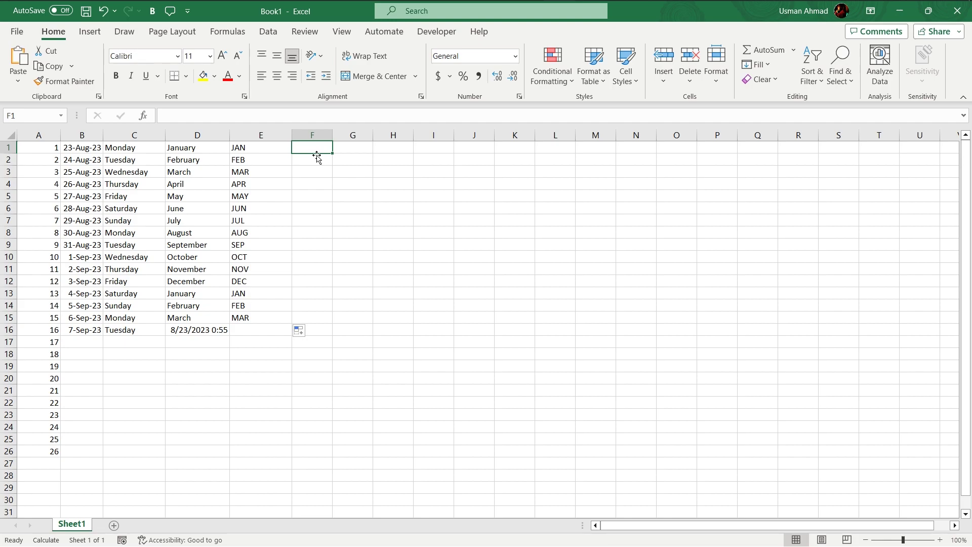
type("2")
key("Return")
type("4")
key("Return")
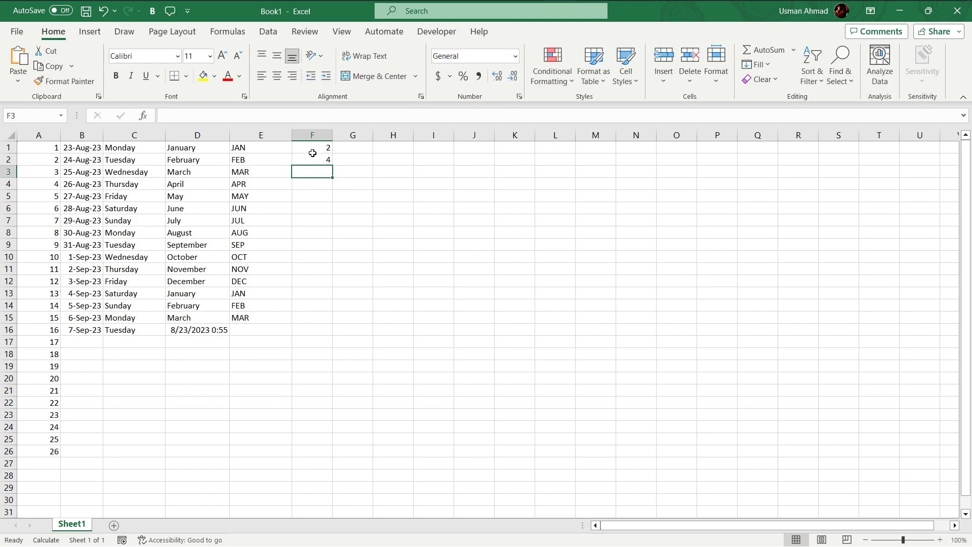
left_click_drag(322, 149, 325, 321)
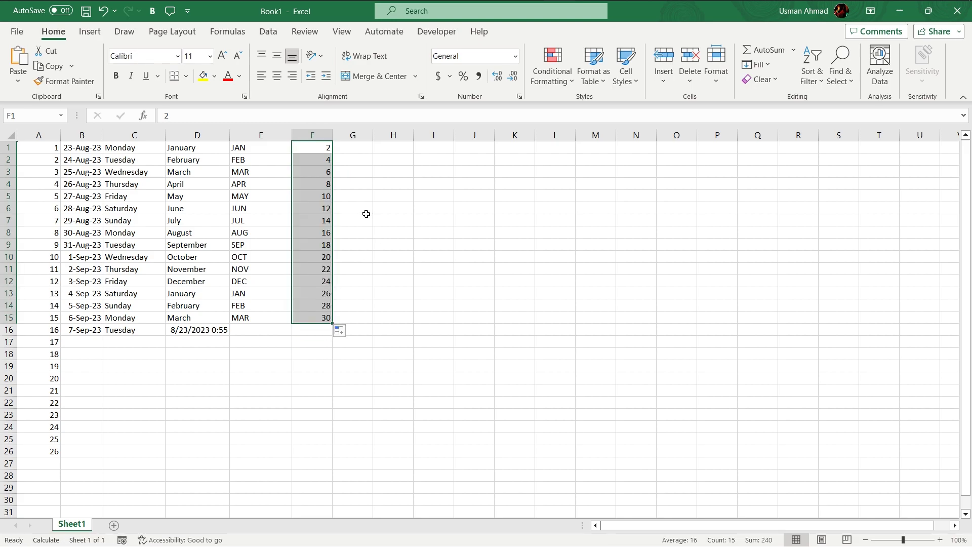
left_click(336, 169)
left_click(319, 148)
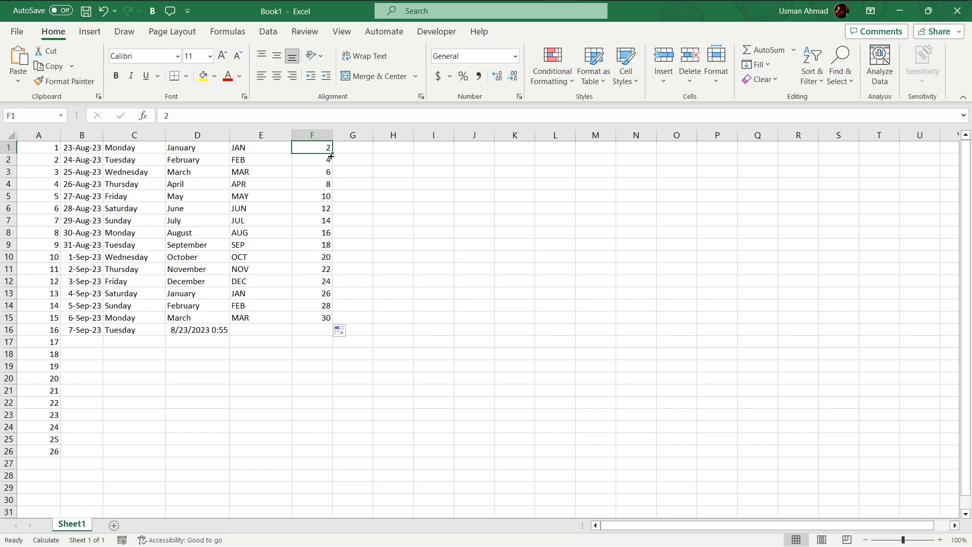
Step: Fill row 1 from F1 across to P1 as a counting series reaching 12
left_click_drag(332, 153, 752, 154)
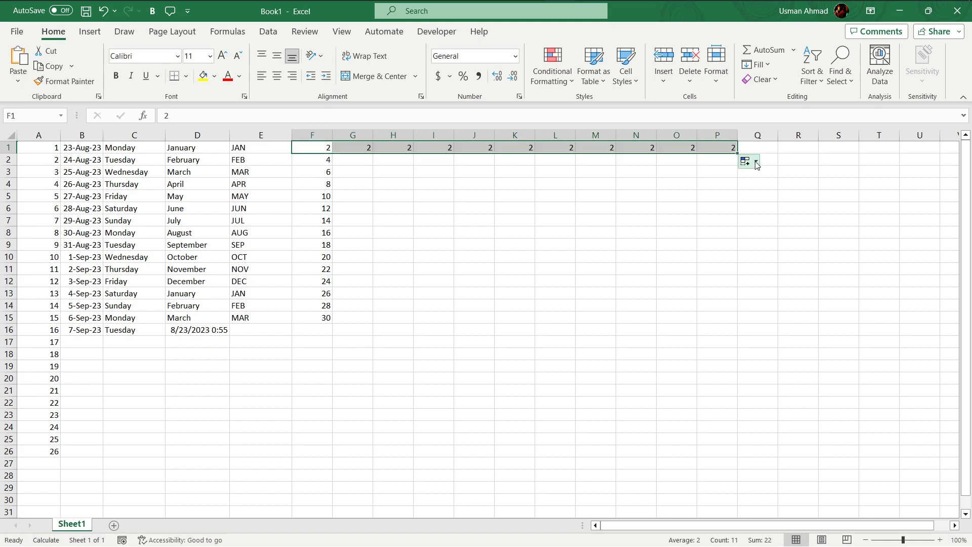
left_click(749, 161)
left_click(390, 208)
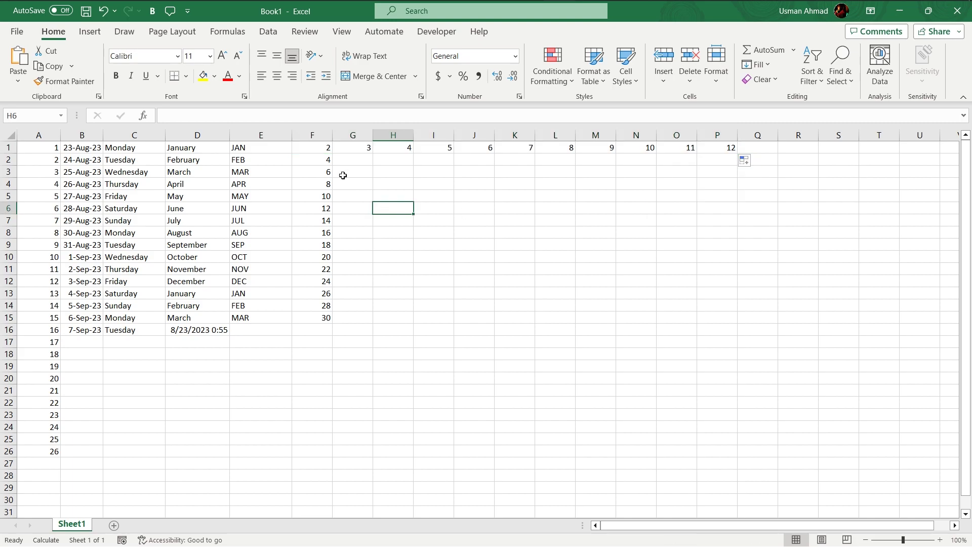
left_click_drag(326, 147, 515, 147)
left_click_drag(633, 146, 355, 151)
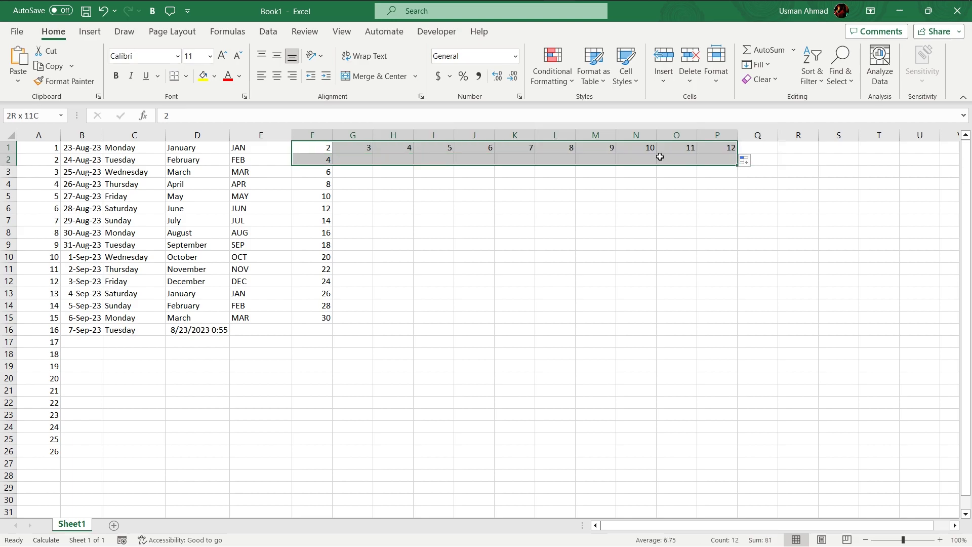
left_click_drag(354, 151, 398, 172)
left_click(327, 146)
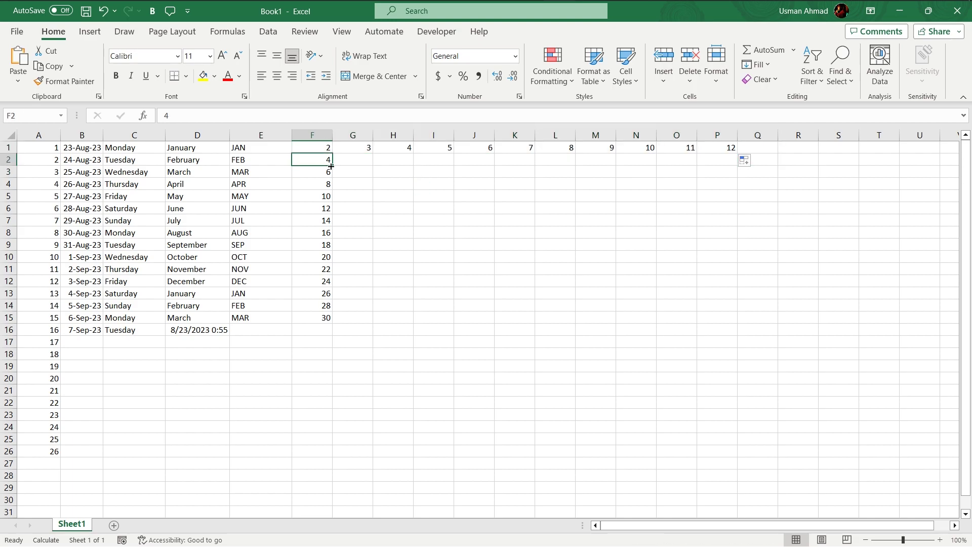
Step: Enter 6 in G2 and extend row 2 by twos across to 24 in column P
left_click(342, 160)
type("6")
key("Return")
left_click_drag(319, 160, 732, 161)
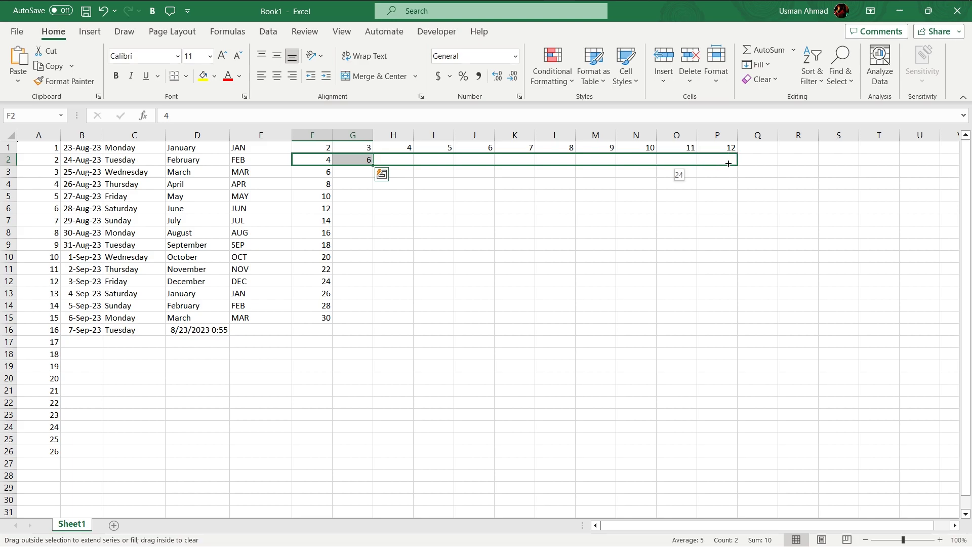
left_click(487, 218)
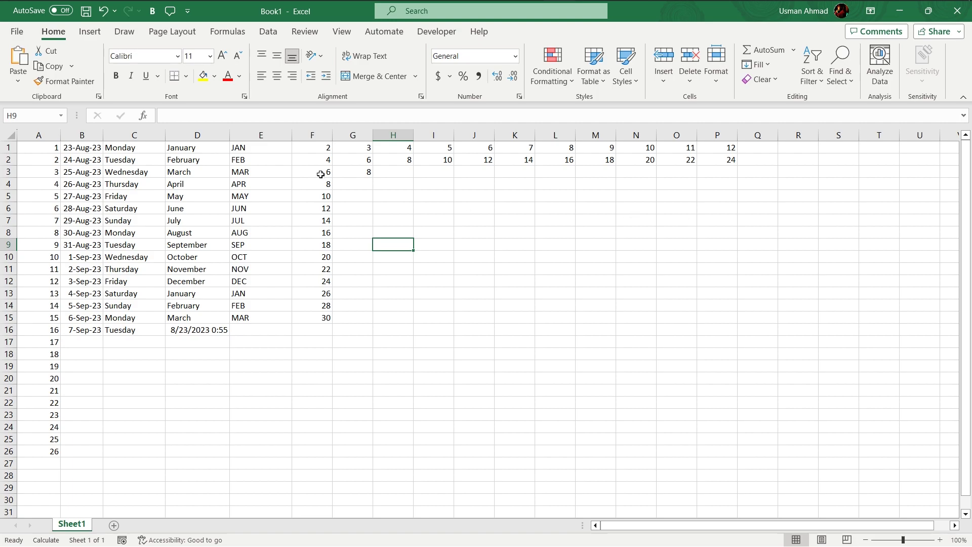
Step: Extend the 6, 8 start in F3:G3 across row 3 to column R, reaching 30
left_click_drag(321, 173, 824, 179)
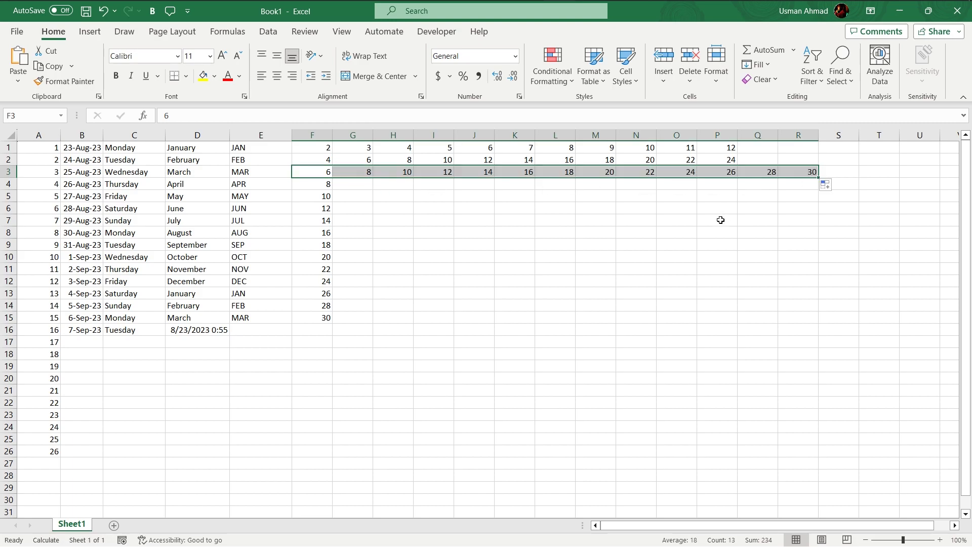